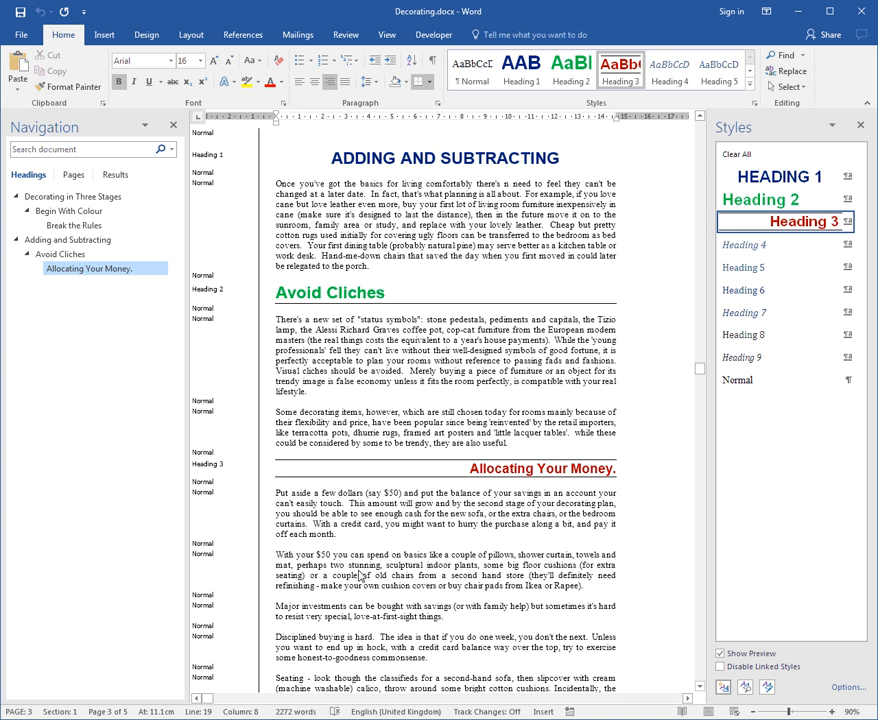
Step: Start a new paragraph style named "Tick Bullet (Ctrl Alt T)" based on the paragraph beginning "With your $50"
left_click(378, 558)
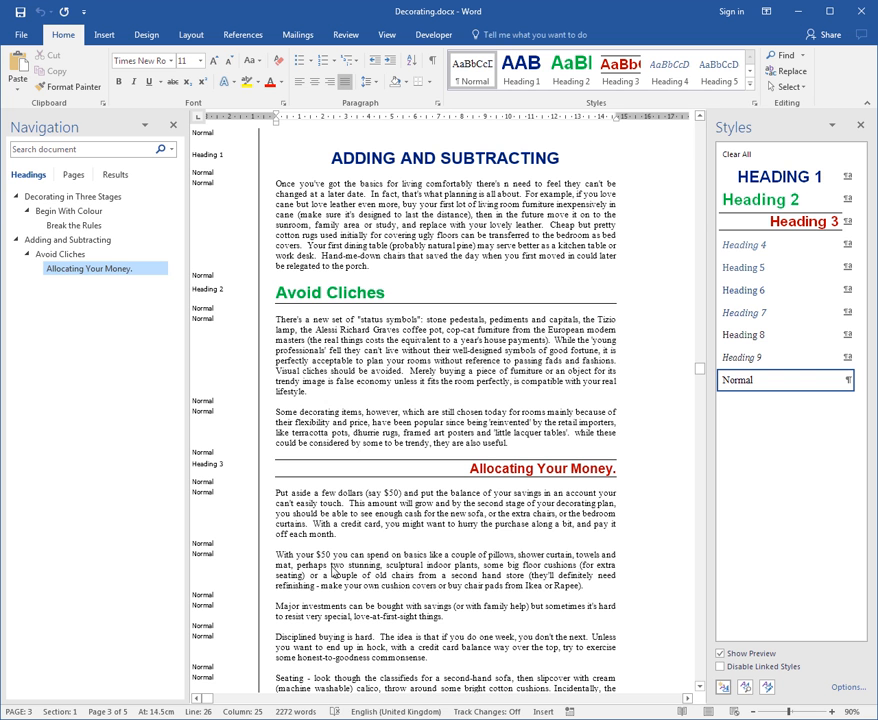
left_click(725, 688)
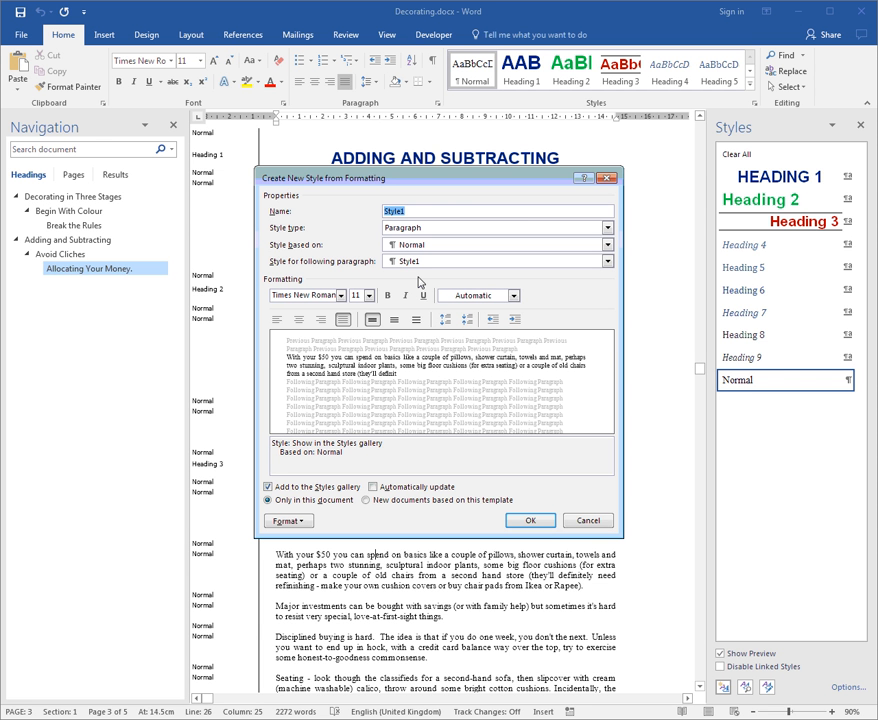
type("Tick Bullet (")
type("Ctrl Alt T)")
key("BackSpace")
type(")")
left_click(425, 230)
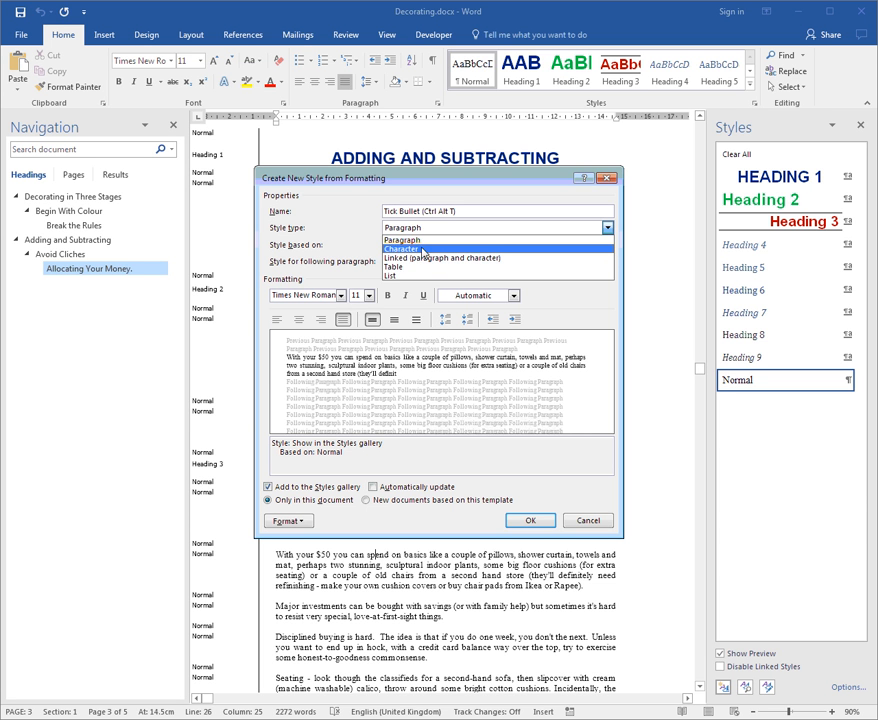
left_click(427, 241)
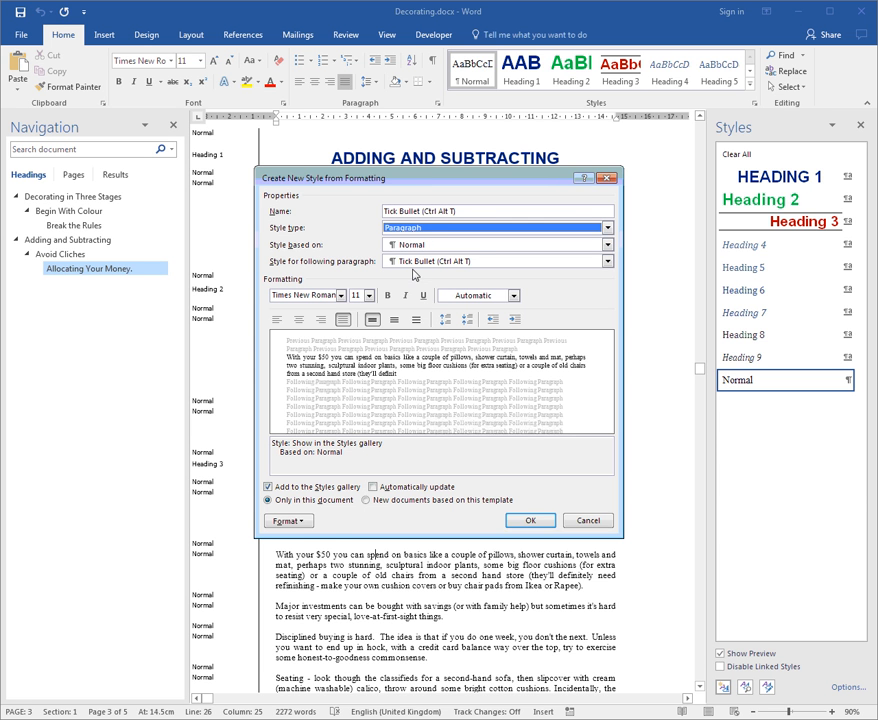
Step: Give the new style the tick mark bullet from the bullet library
left_click(297, 524)
left_click(311, 631)
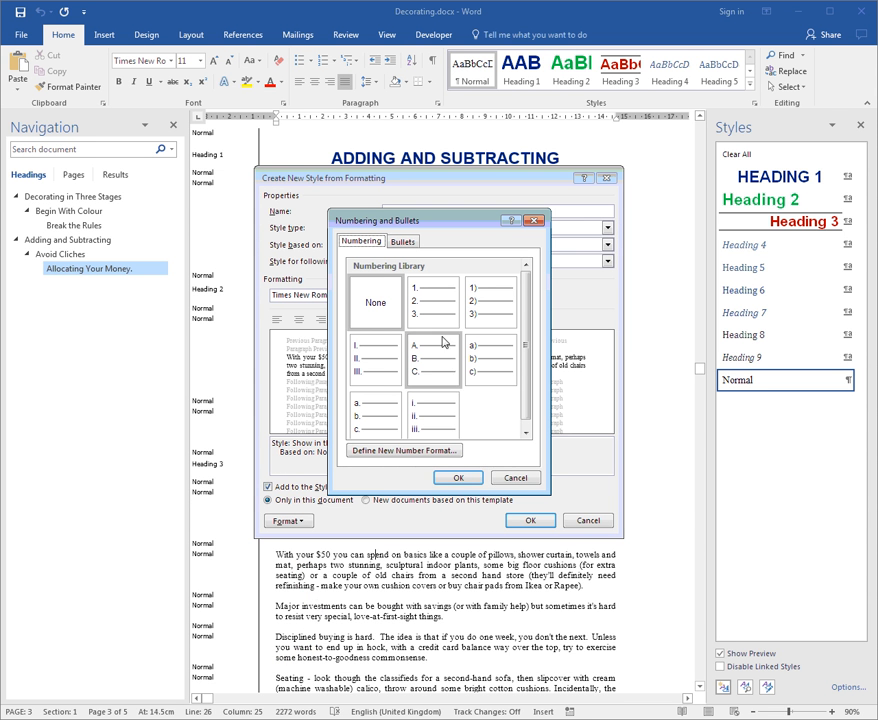
left_click(403, 242)
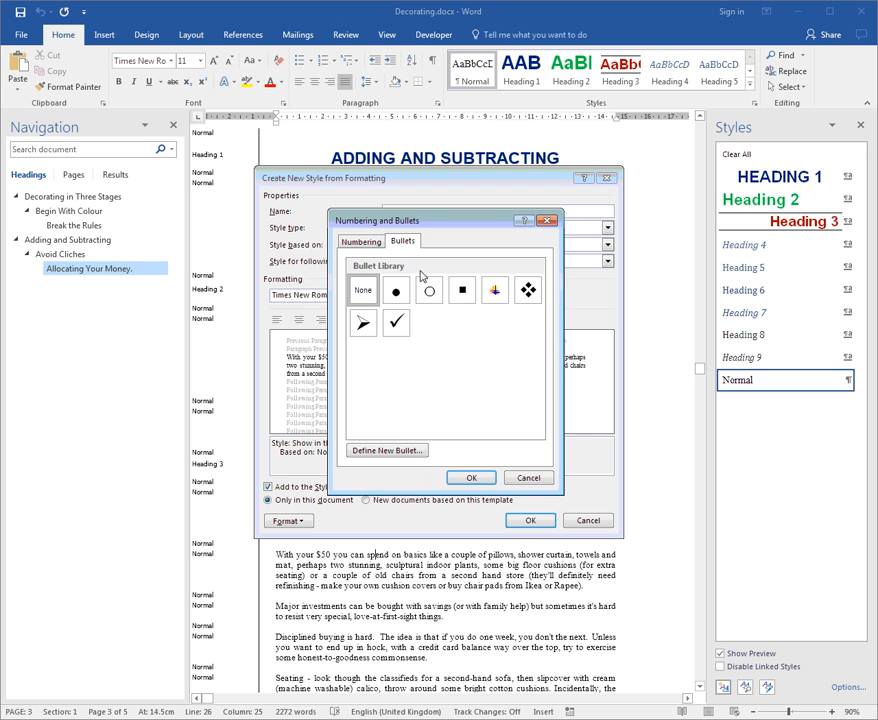
left_click(396, 327)
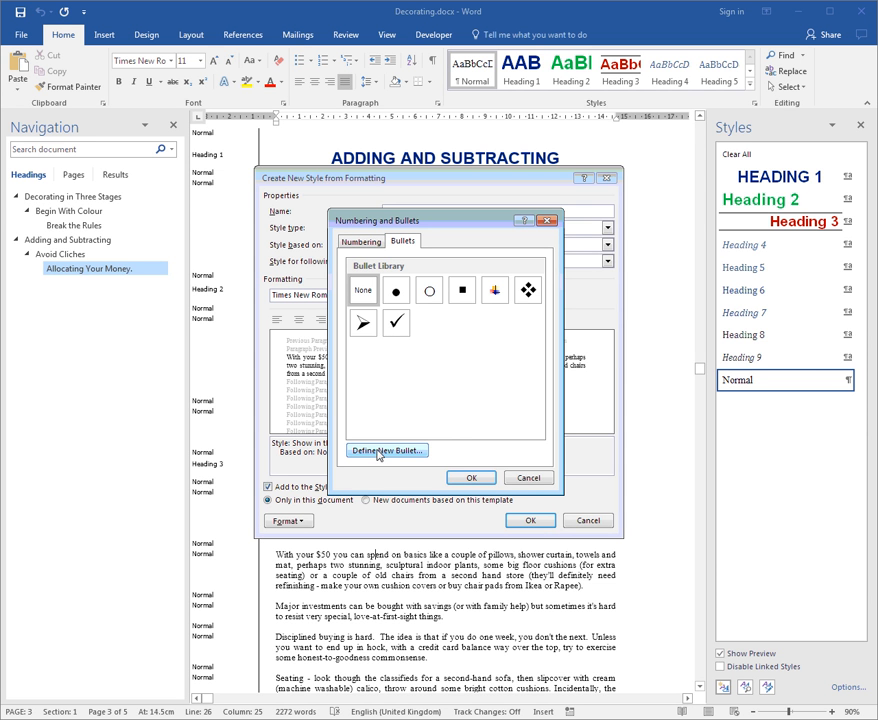
left_click(400, 327)
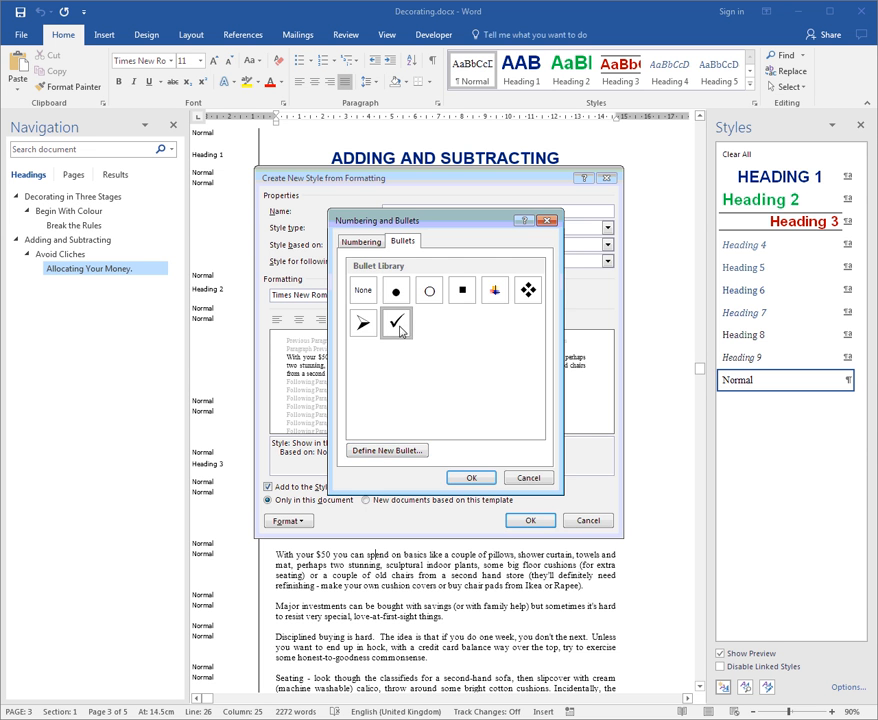
left_click(467, 477)
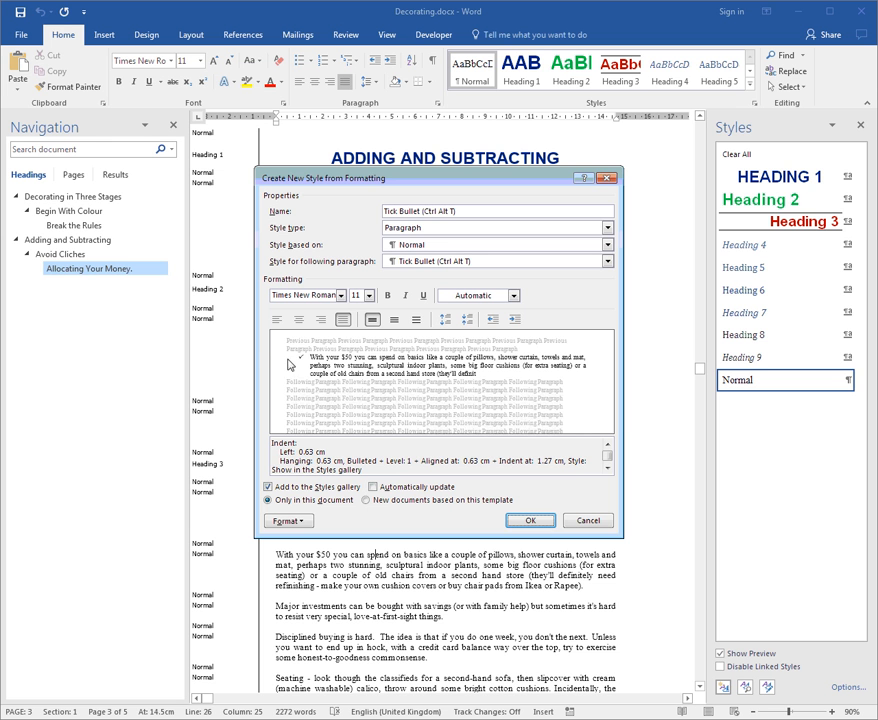
Step: Set the new style's left indentation to 0 cm and its hanging indent to 1 cm
left_click(306, 523)
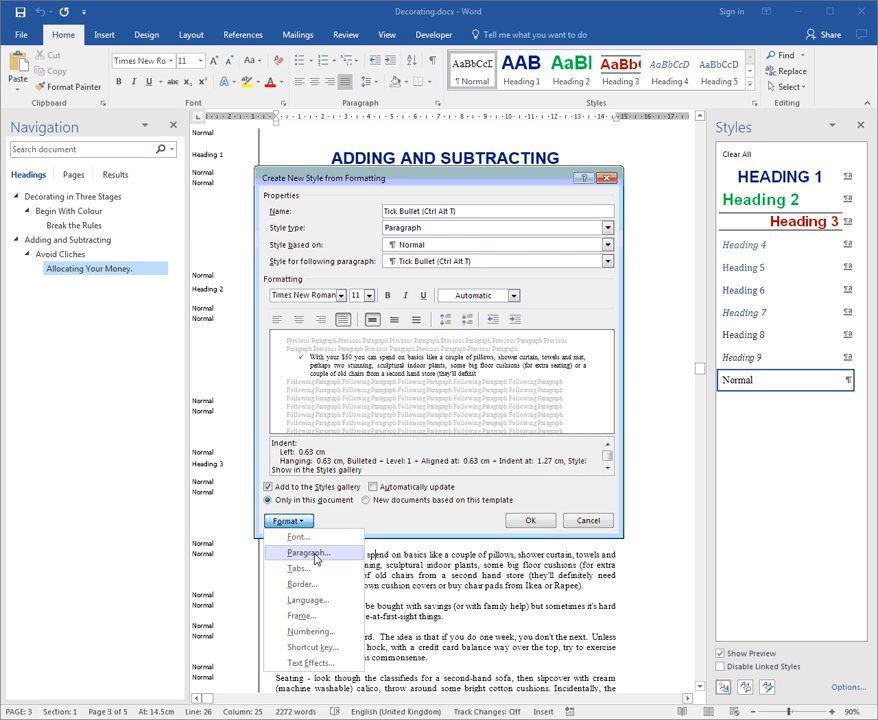
left_click(312, 553)
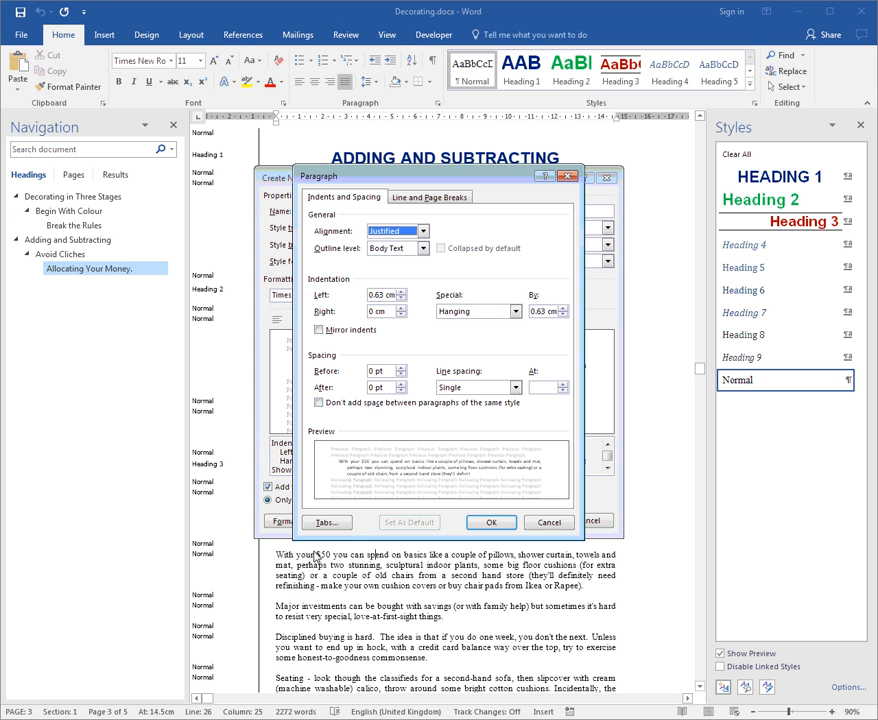
left_click(401, 299)
left_click(401, 299)
left_click(401, 299)
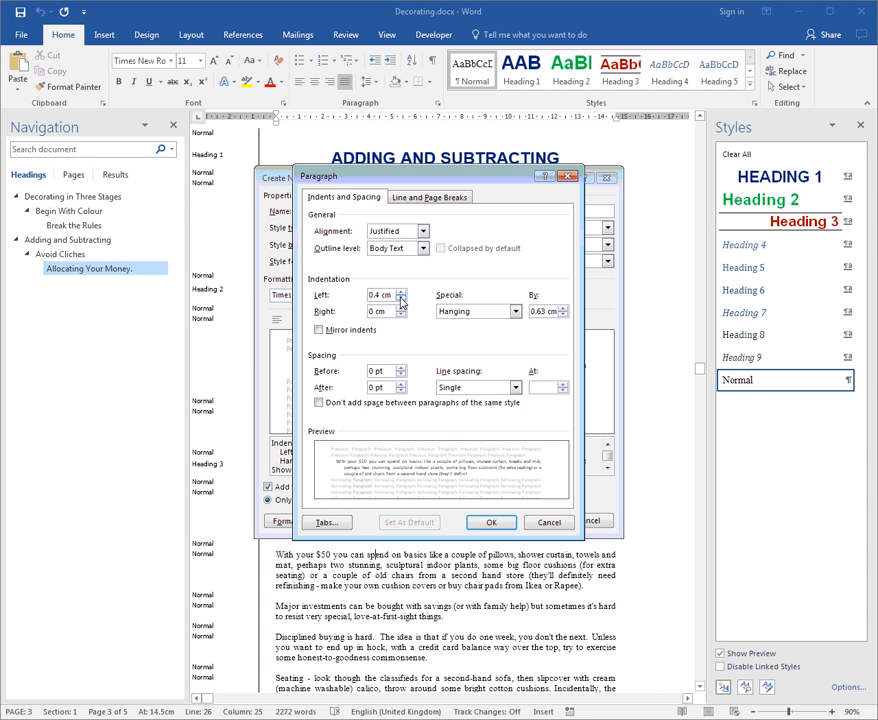
left_click(401, 299)
left_click(401, 299)
left_click(401, 299)
left_click(401, 299)
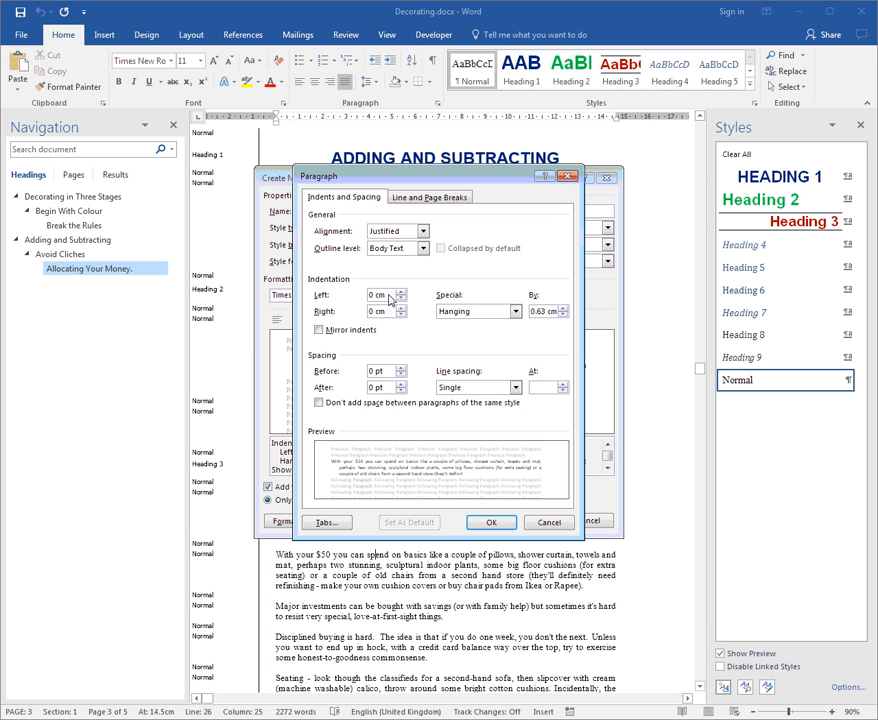
left_click(563, 308)
left_click(563, 308)
left_click(563, 308)
left_click(563, 308)
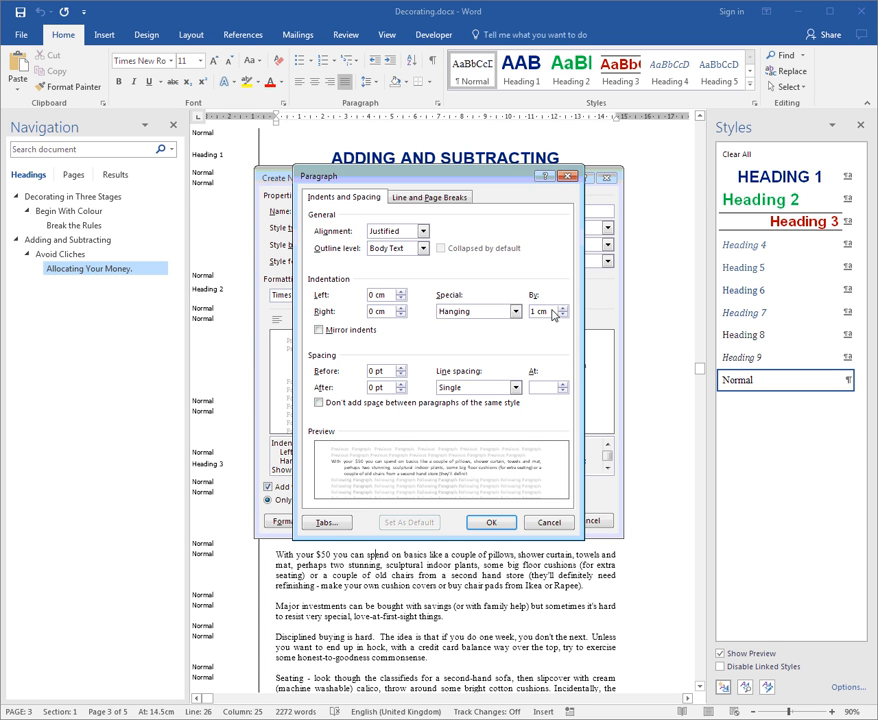
left_click(500, 523)
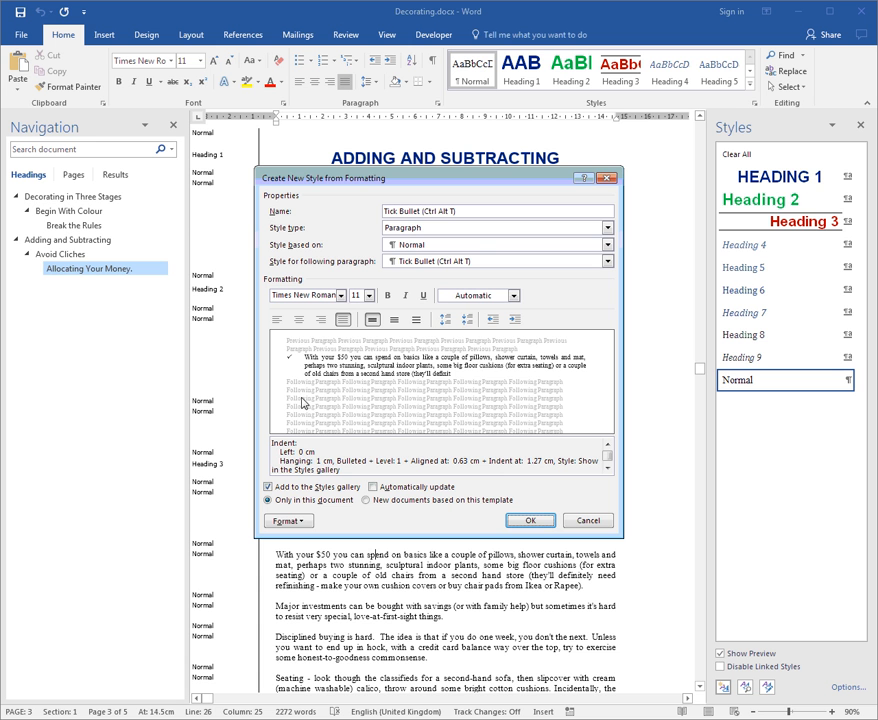
Step: Assign the shortcut Alt+Ctrl+T to the tick bullet style and finish creating the style
left_click(288, 521)
left_click(311, 647)
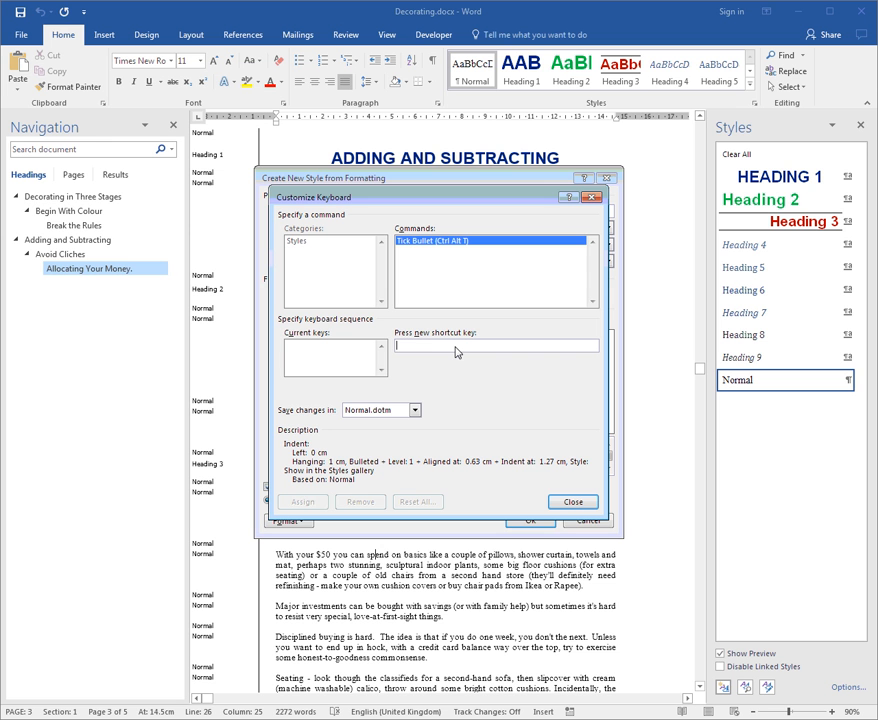
key("ctrl+alt+t")
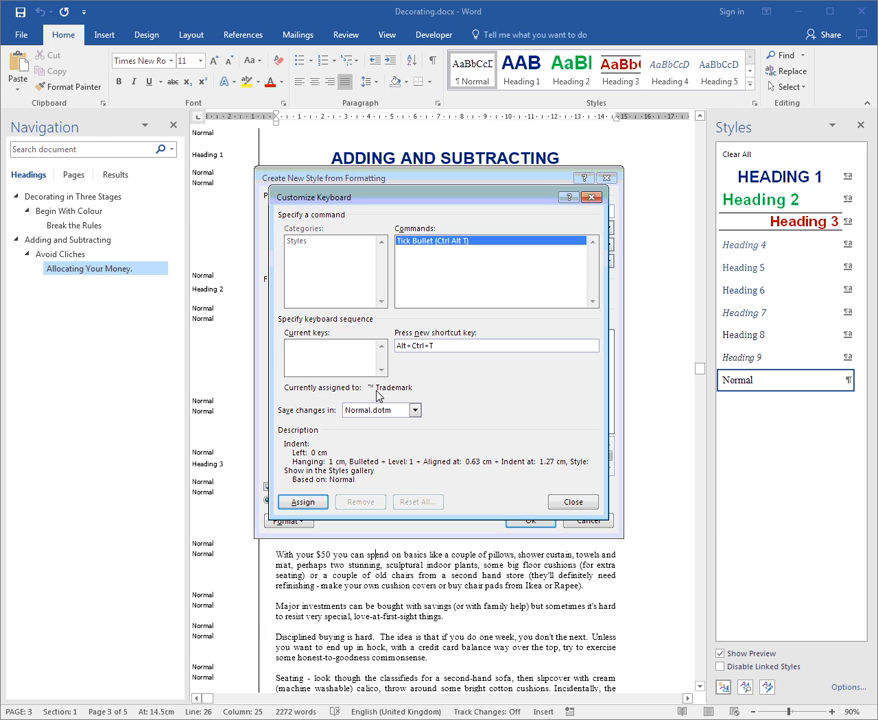
key("BackSpace")
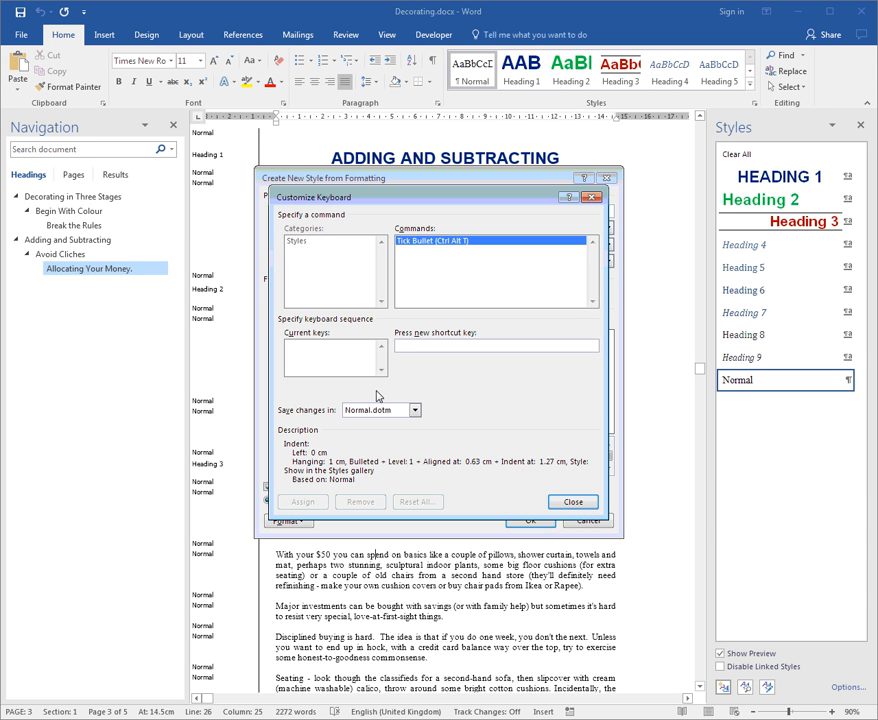
key("ctrl+alt+t")
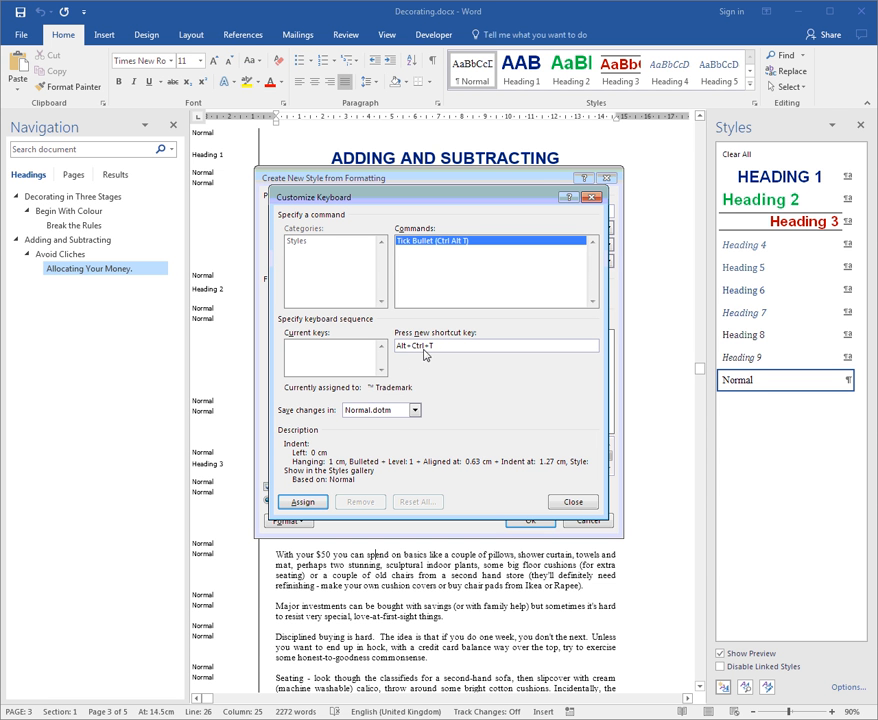
left_click(303, 502)
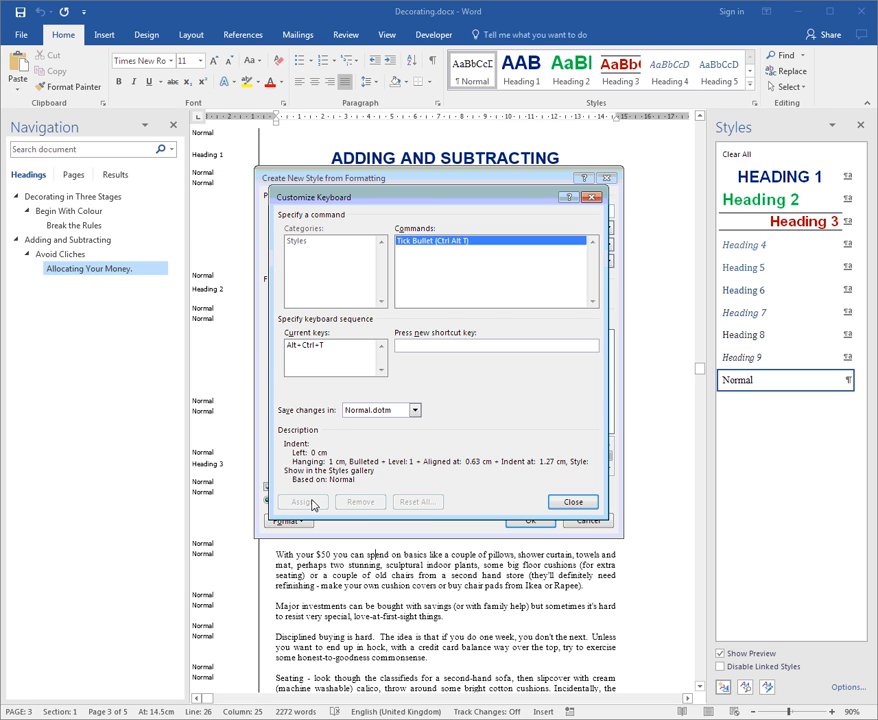
left_click(572, 502)
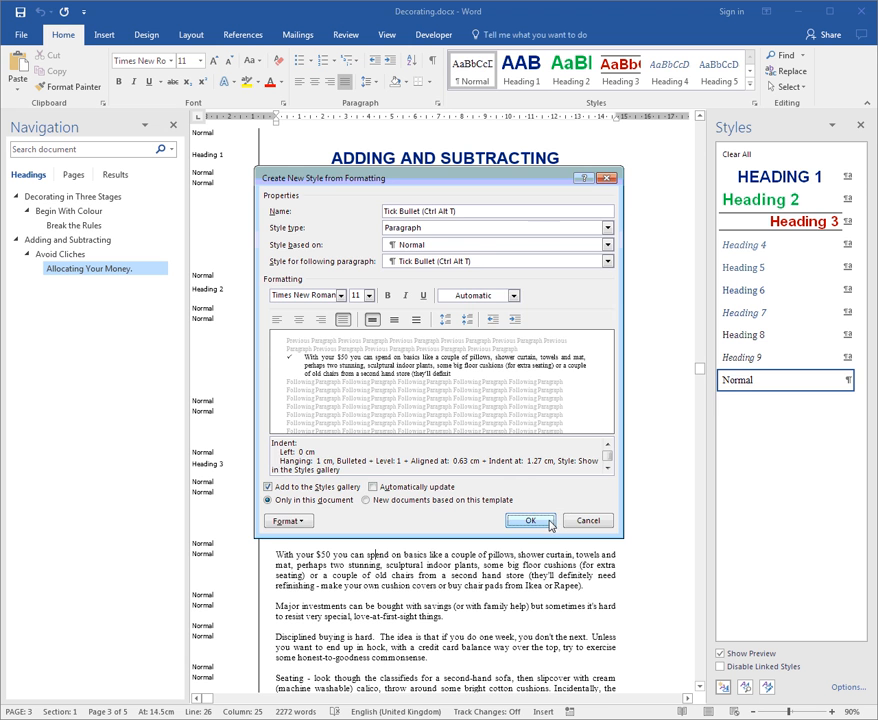
left_click(540, 521)
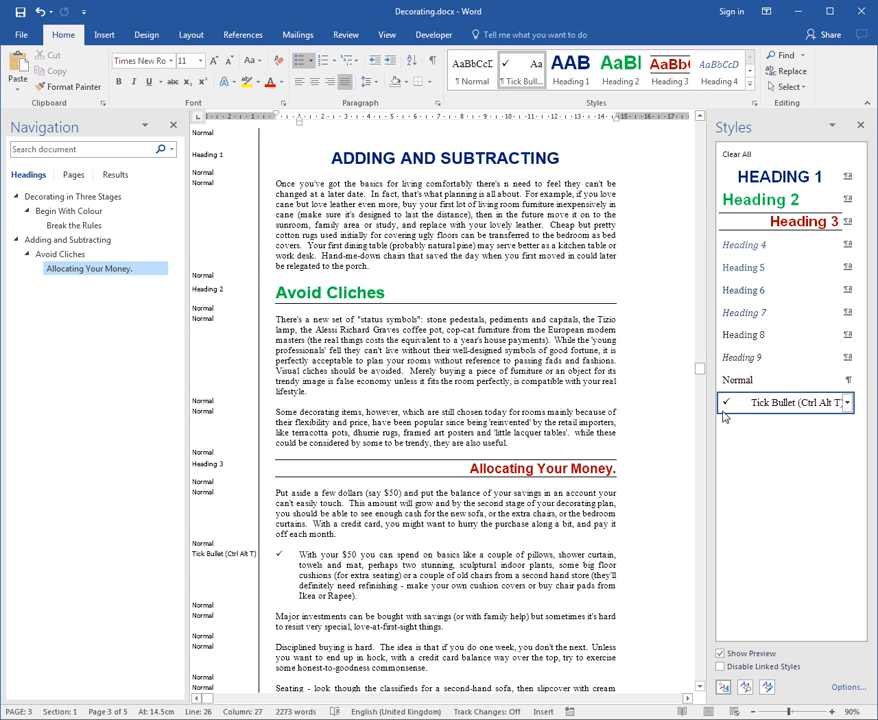
Step: Return the "With your $50" paragraph to the Normal style
mouse_move(766, 410)
left_click(320, 566)
left_click(729, 386)
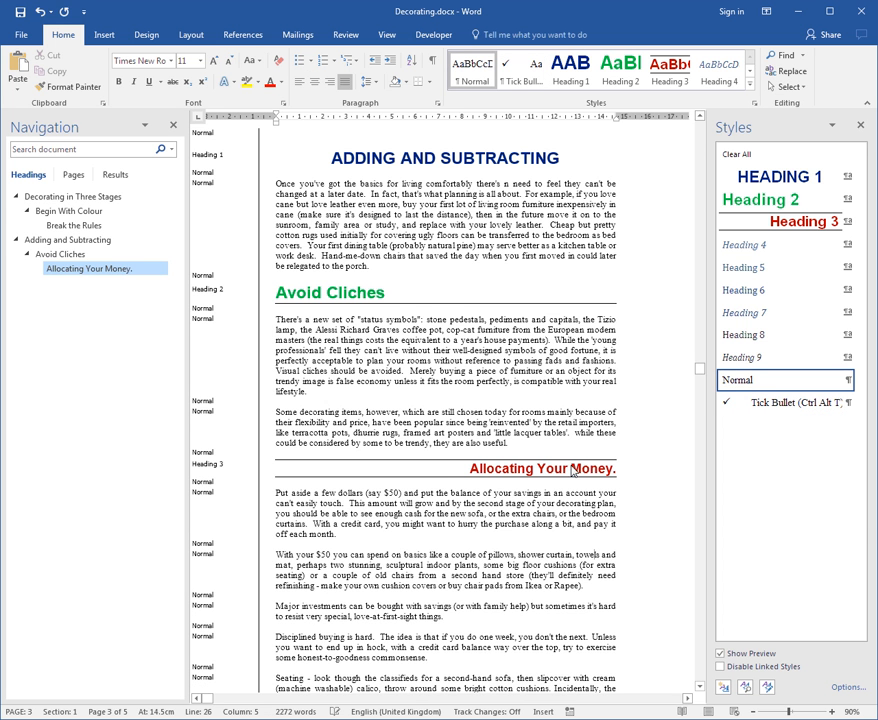
Step: Apply the Tick Bullet style to the two item lists, "4 Chairs" to "Inner-Sprung bed and base" and "1 Small Bedside Table" to "2-4 framed poster prints"
scroll(305, 385, "down", 6)
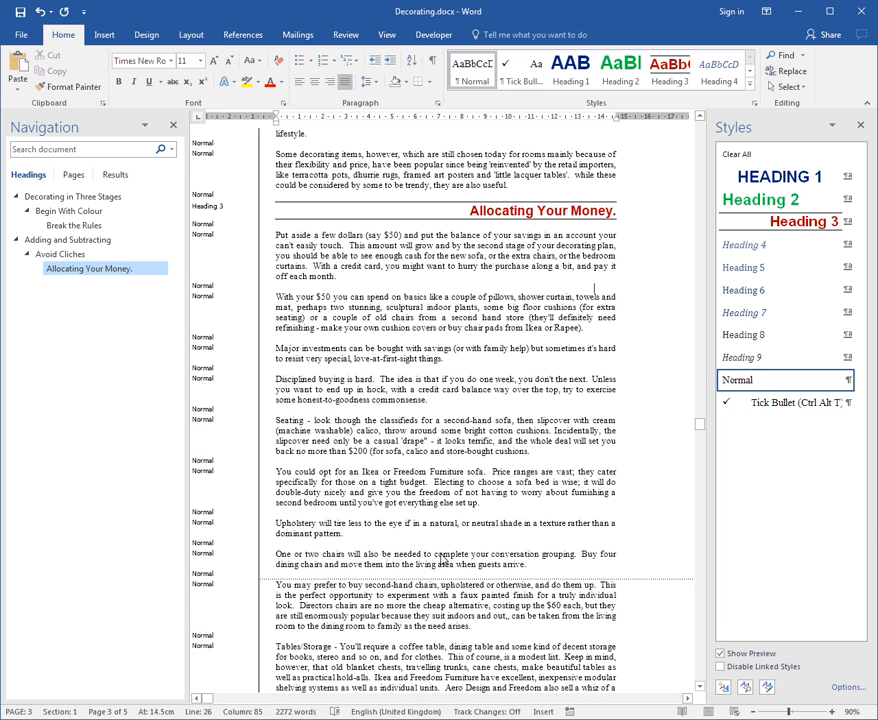
scroll(441, 557, "down", 4)
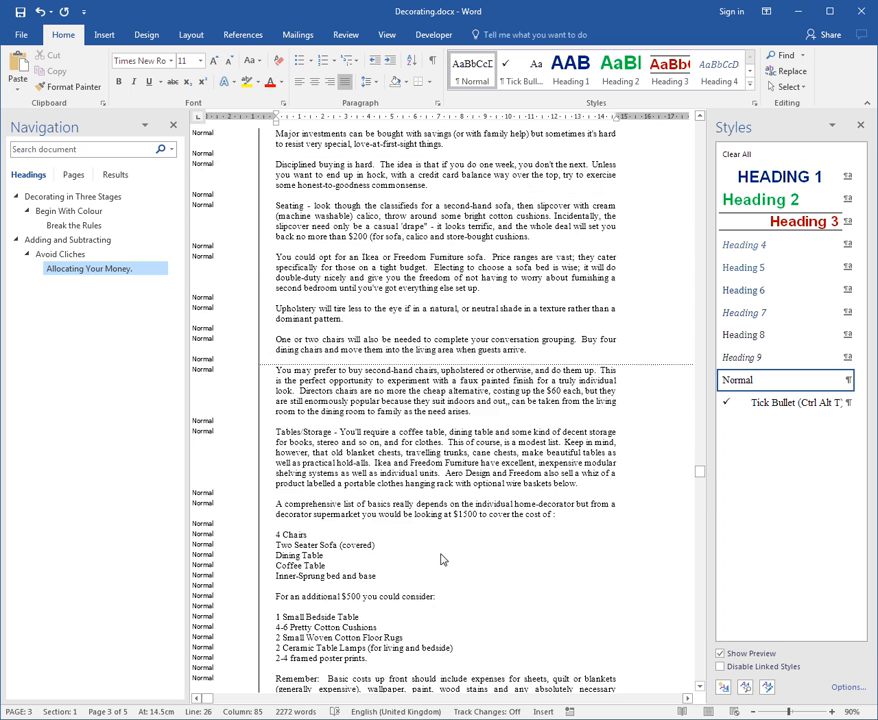
scroll(441, 557, "down", 2)
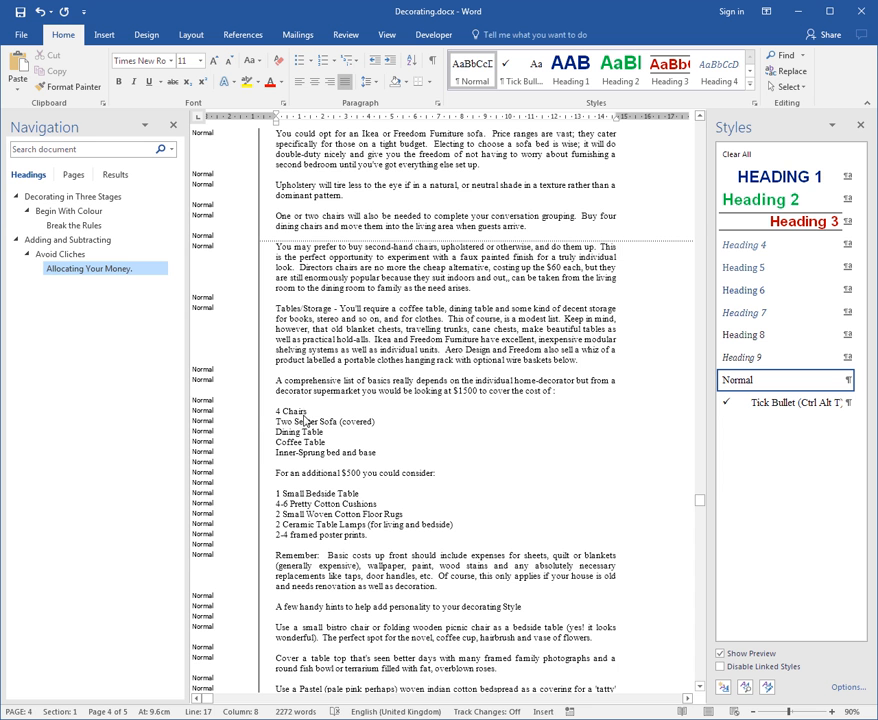
left_click(266, 414)
left_click_drag(266, 420, 263, 456)
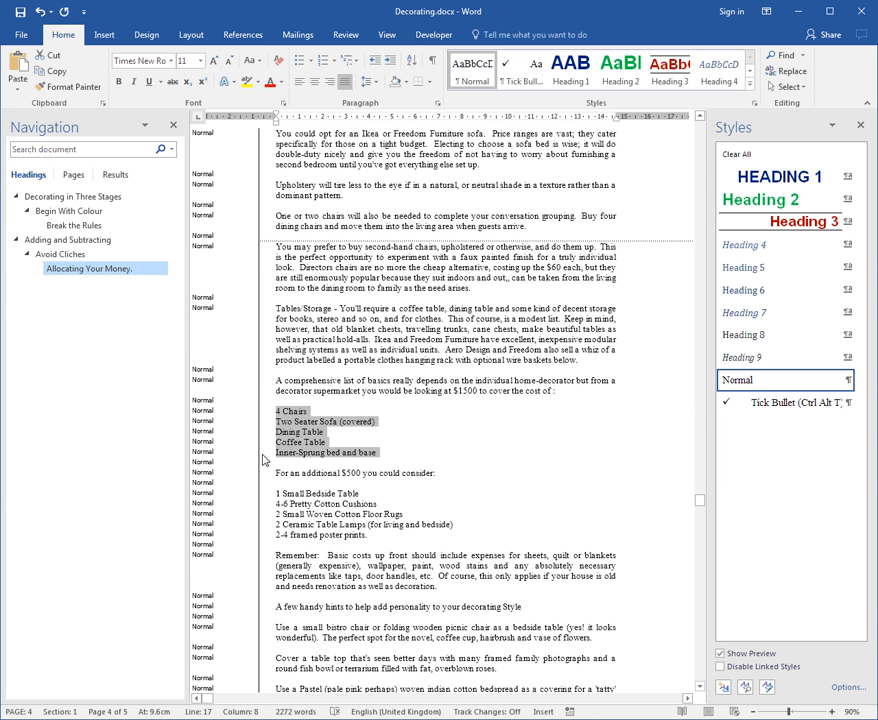
left_click(757, 408)
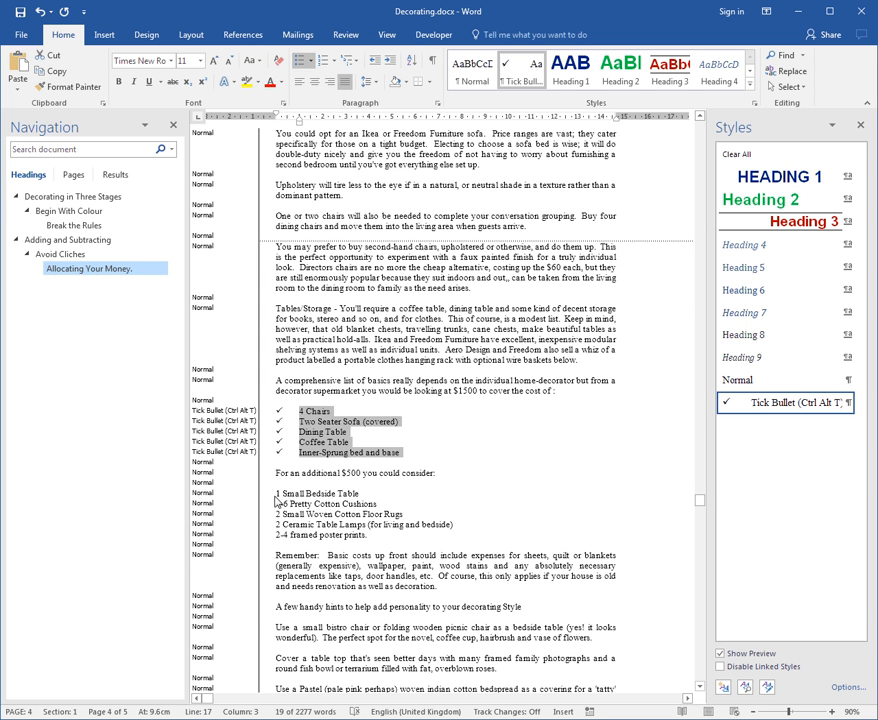
left_click_drag(263, 494, 265, 537)
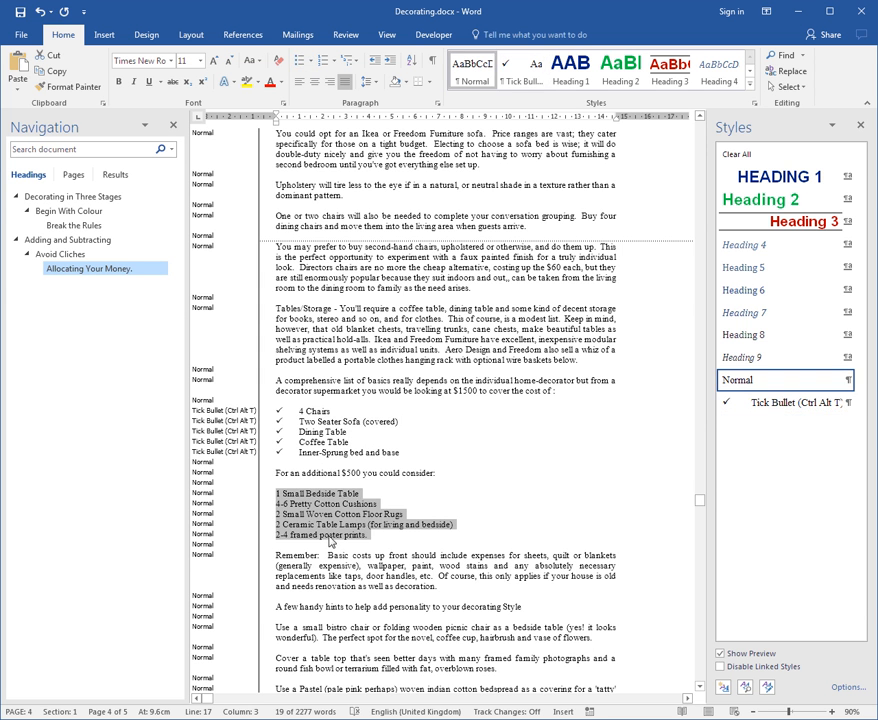
left_click(785, 403)
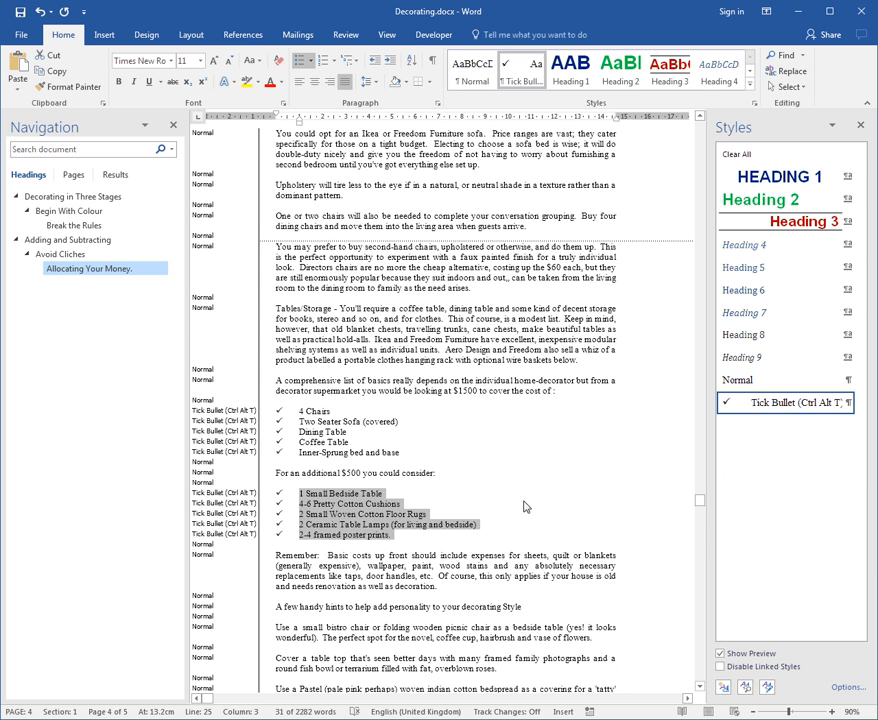
Step: Apply the Tick Bullet style to the four hint paragraphs from "Use a small bistro chair" through "Fresh, living greenery"
scroll(455, 540, "down", 2)
scroll(455, 542, "down", 2)
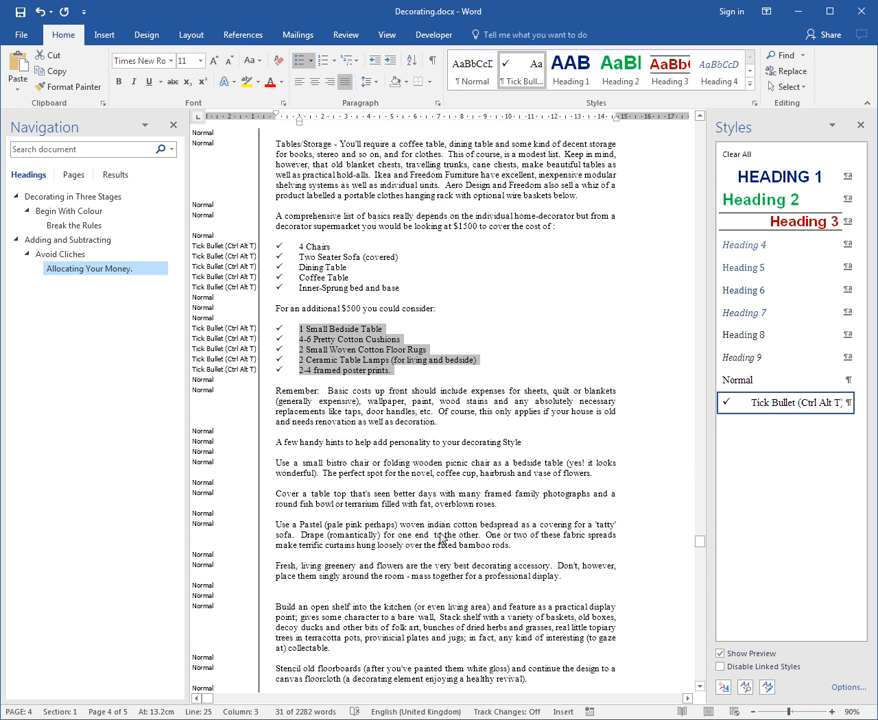
left_click(321, 473)
left_click(785, 403)
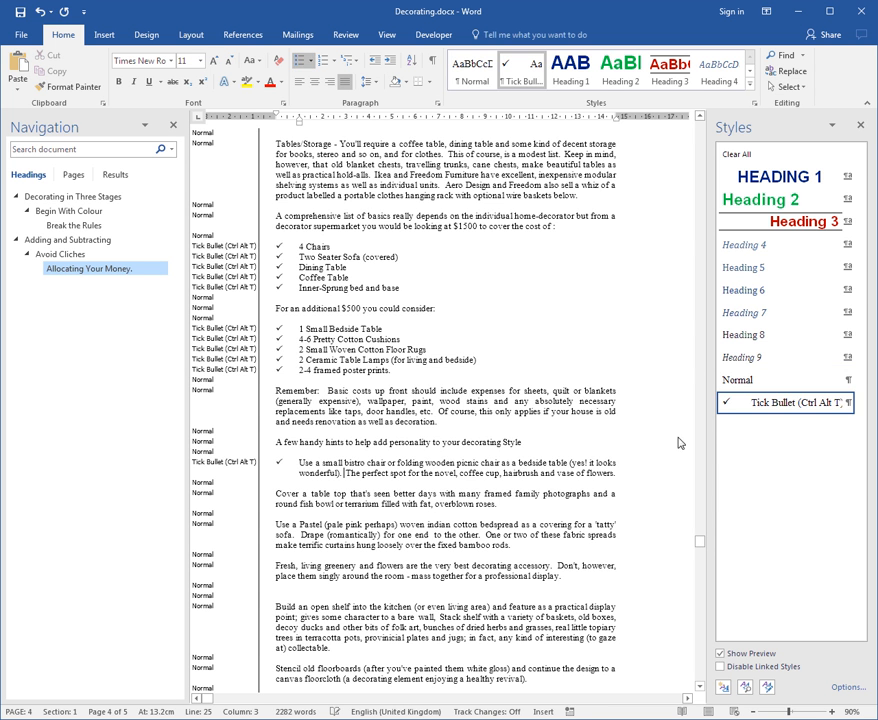
left_click(785, 406)
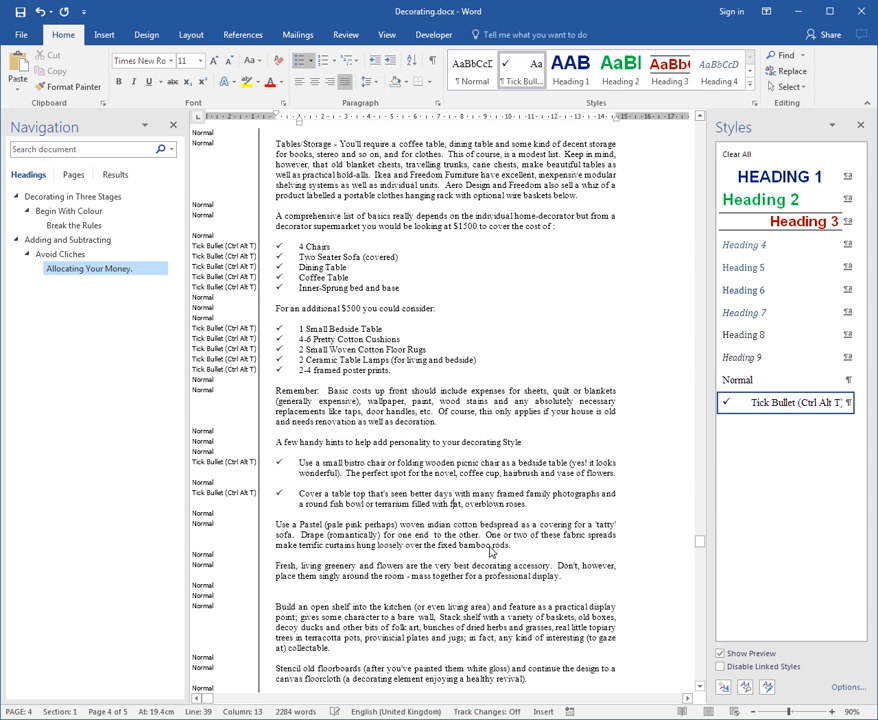
left_click(478, 539)
left_click(772, 406)
left_click(508, 566)
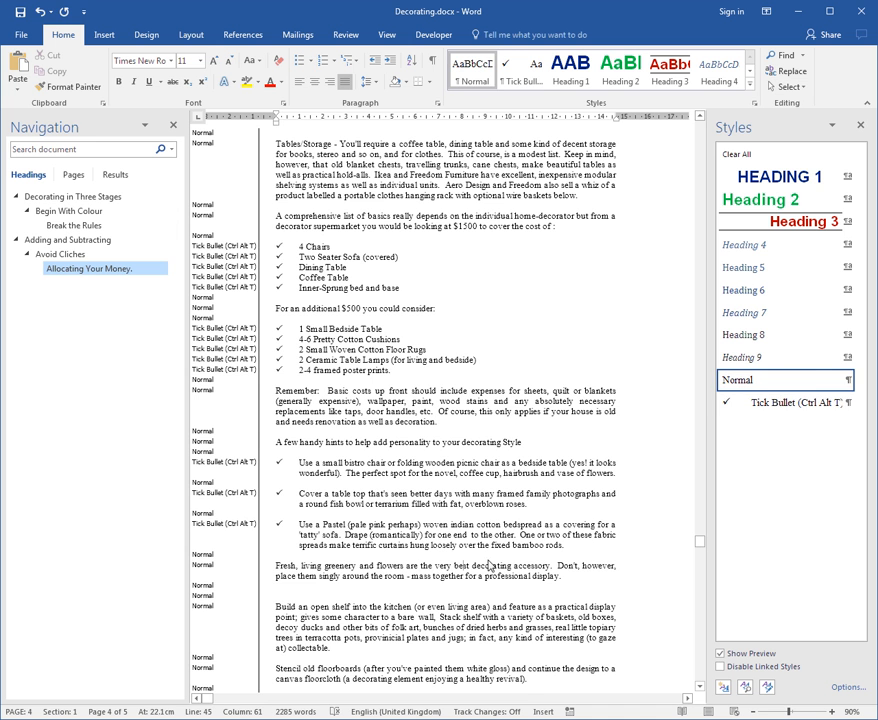
key("ctrl+alt+t")
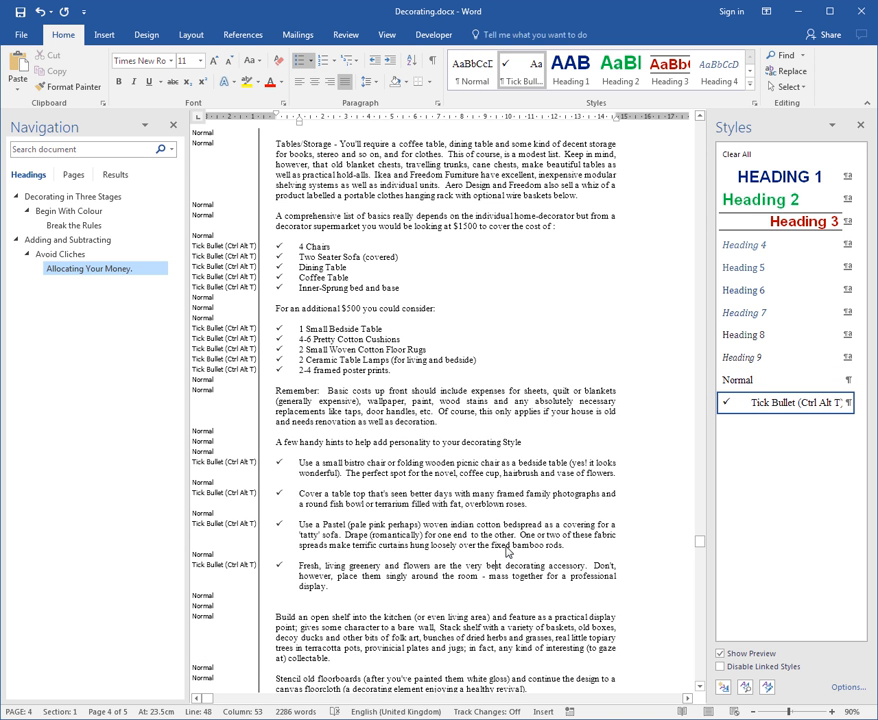